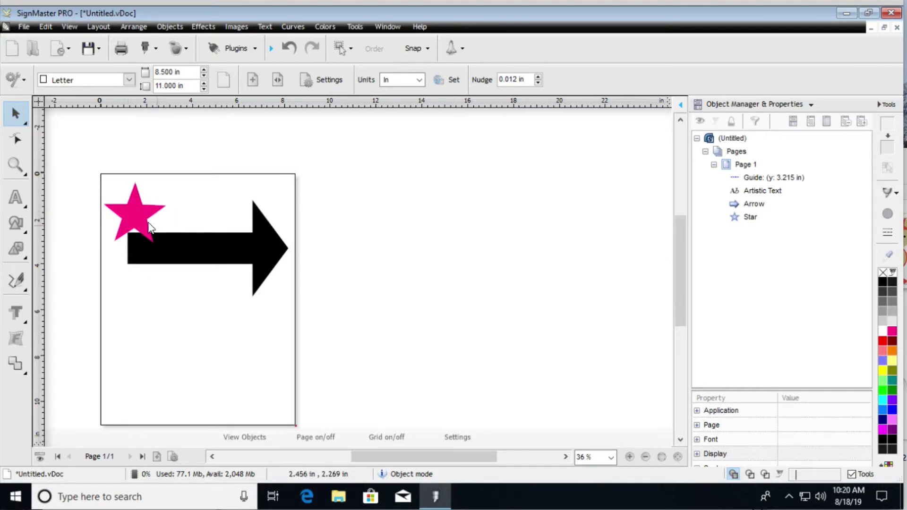
Drag the pink star onto the arrow's left end, to x 0.464 in, y 0.659 in.
drag(137, 216, 146, 222)
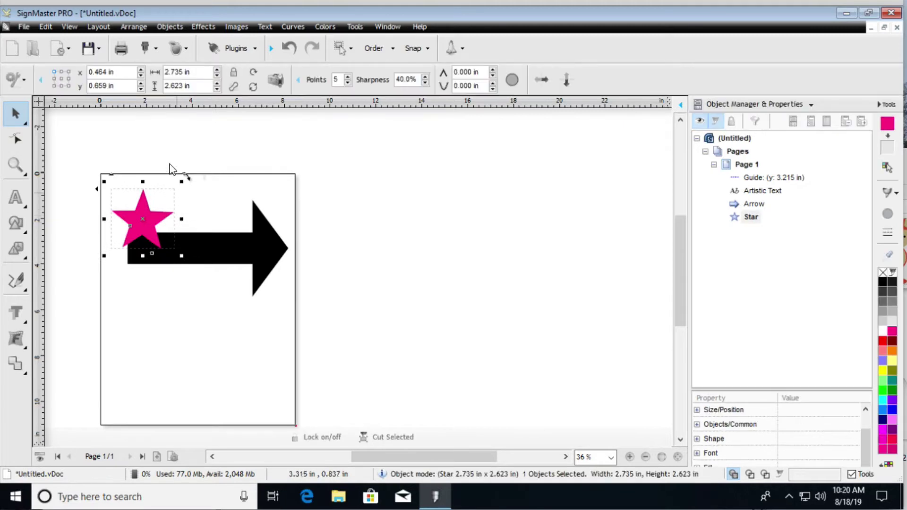
Switch to Wireframe view so the star and arrow display as outlines.
click(70, 27)
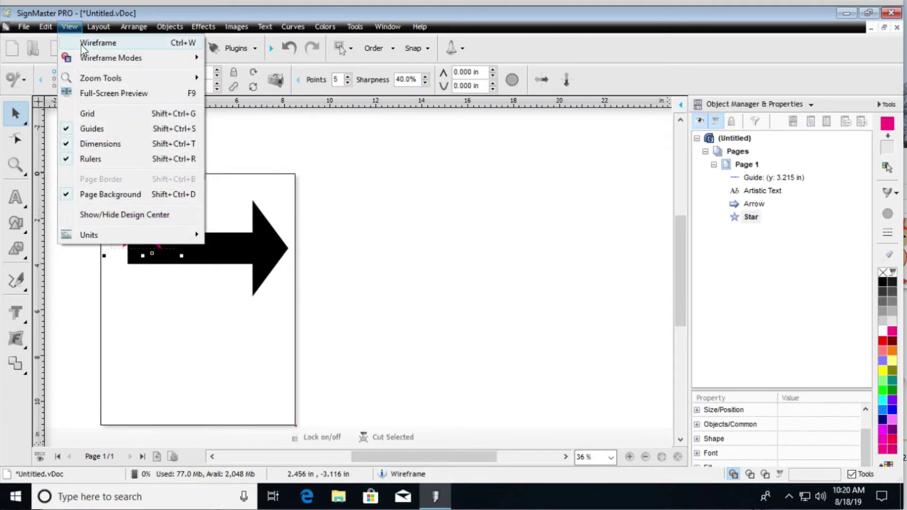
click(75, 42)
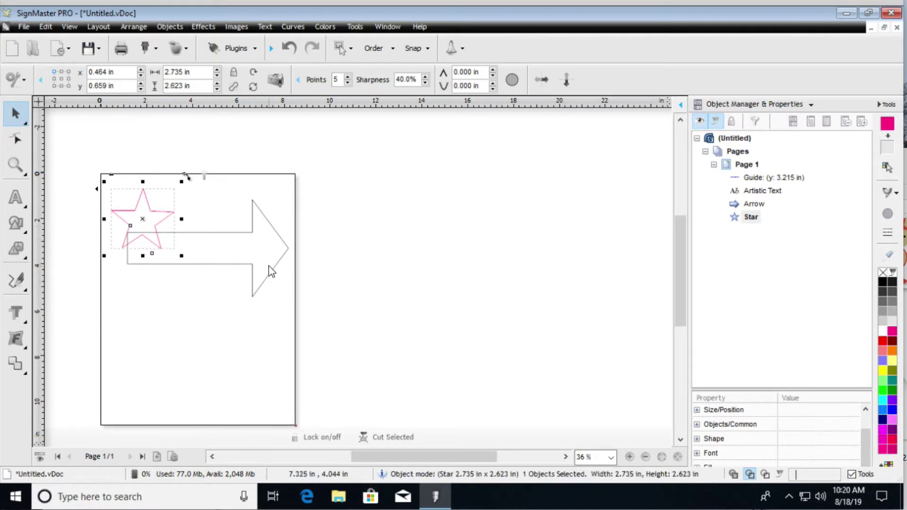
Return to filled view, marquee-select the star and arrow, and weld them into a 16-node shape.
click(71, 27)
click(83, 42)
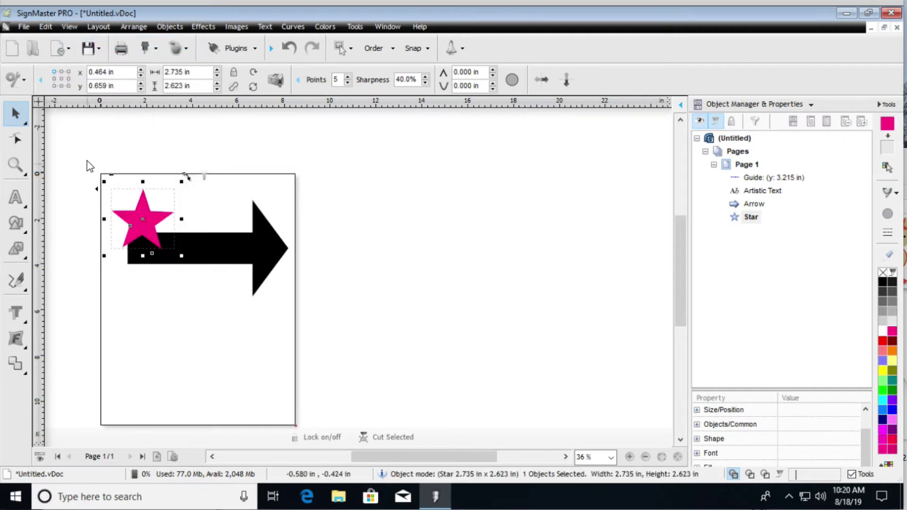
key(ctrl+a)
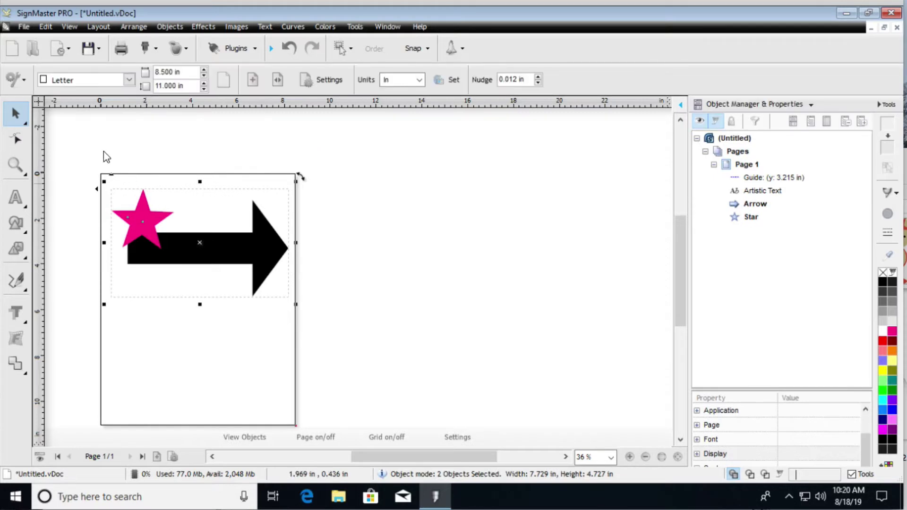
click(100, 156)
drag(98, 158, 336, 334)
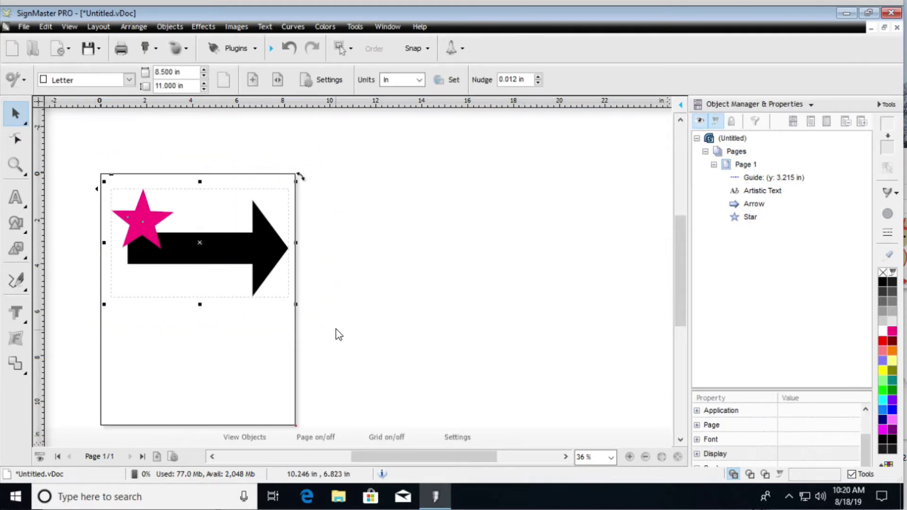
click(16, 364)
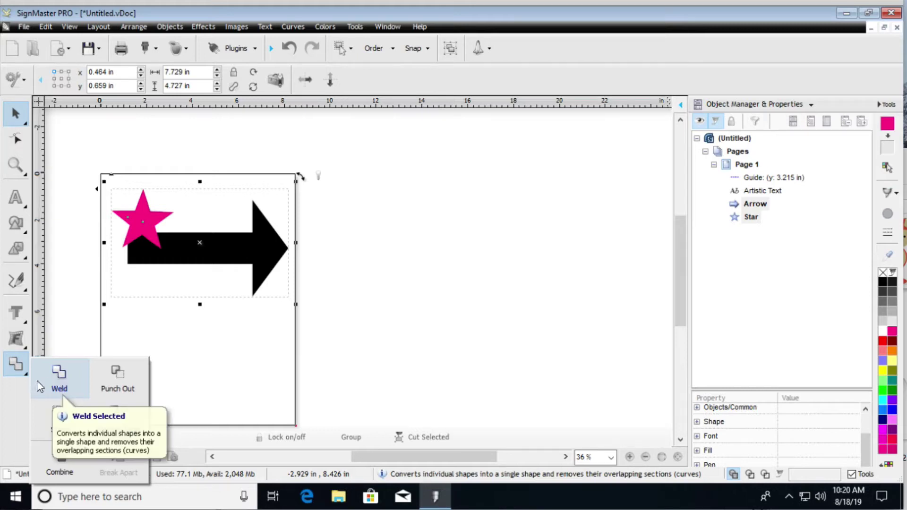
click(66, 380)
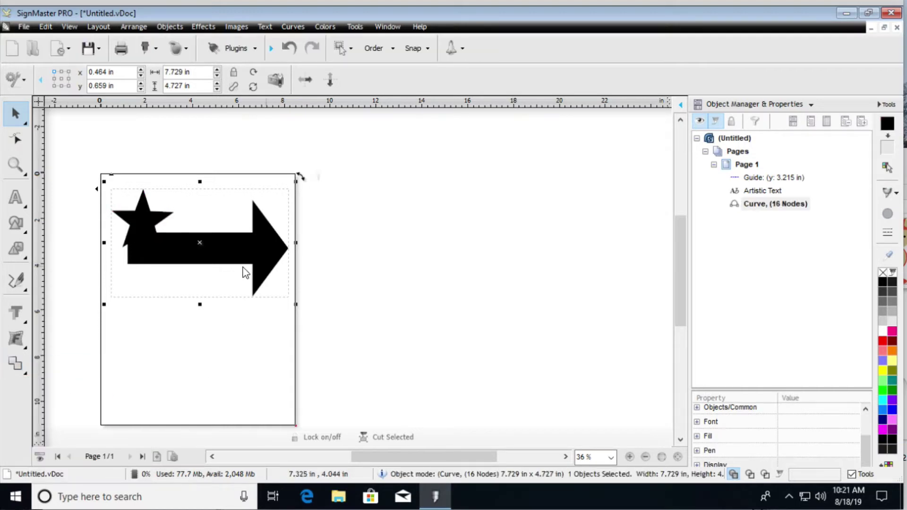
click(214, 188)
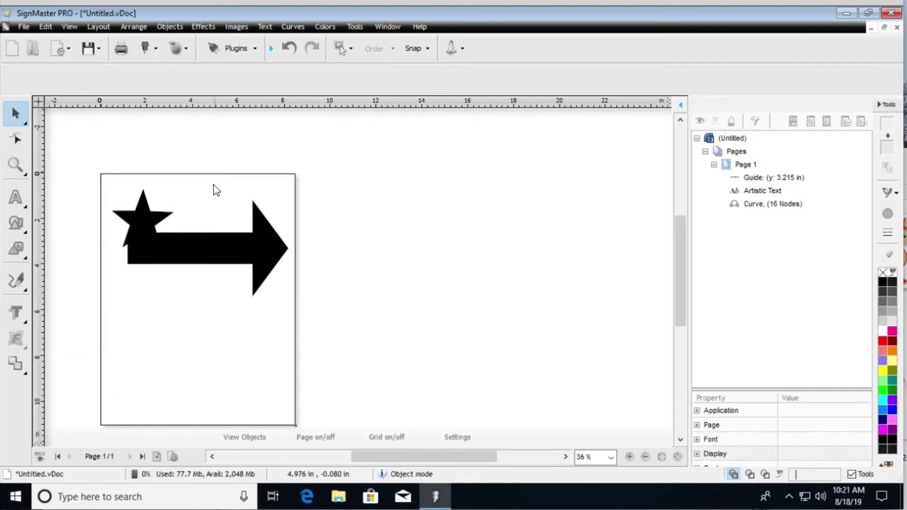
click(70, 26)
click(90, 42)
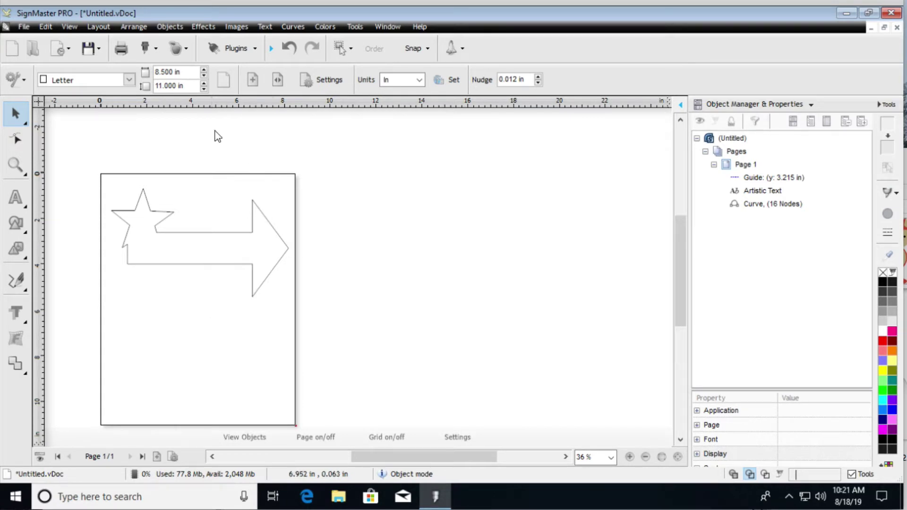
click(75, 28)
click(78, 28)
click(79, 29)
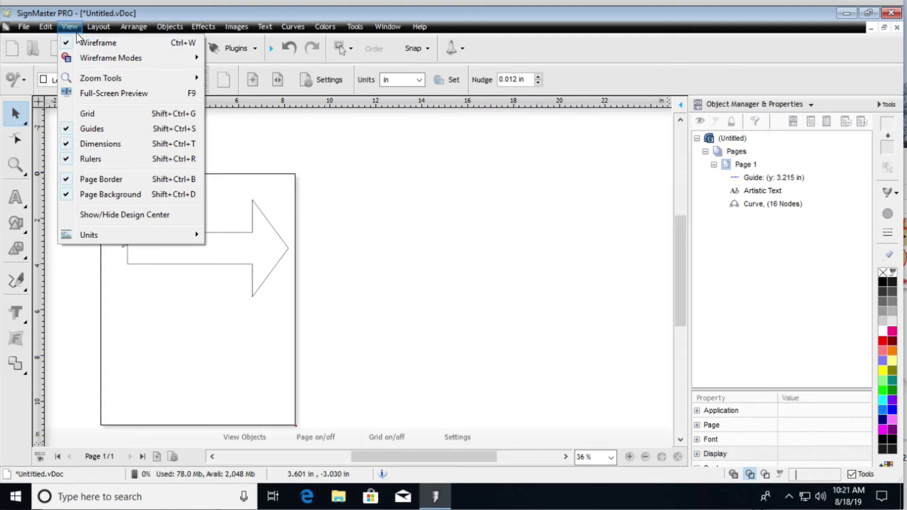
click(82, 43)
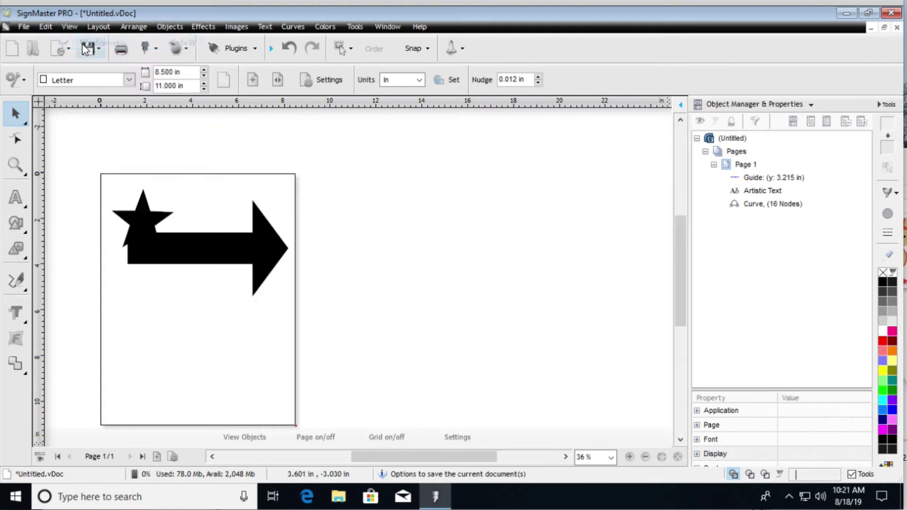
Choose the Artistic Text tool and set its font to Freestyle Script instead of Harlow Solid Italic.
click(25, 201)
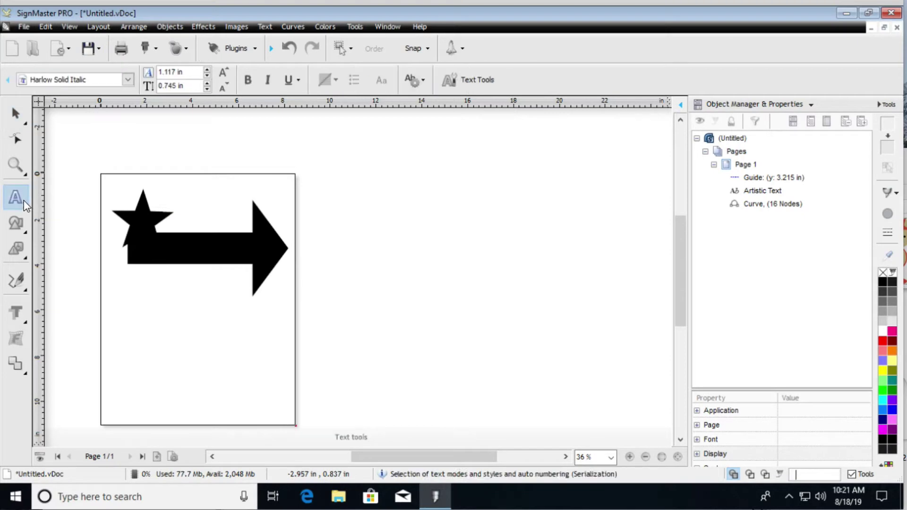
click(125, 80)
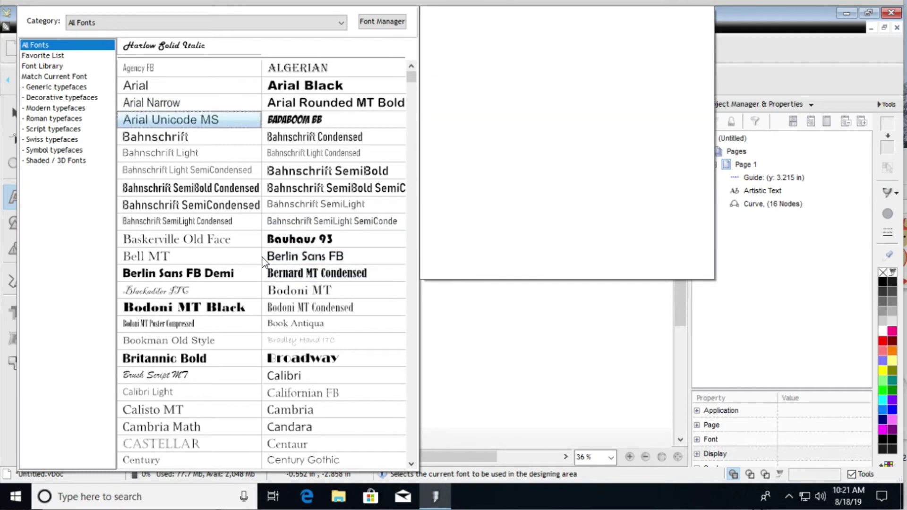
click(138, 21)
click(138, 21)
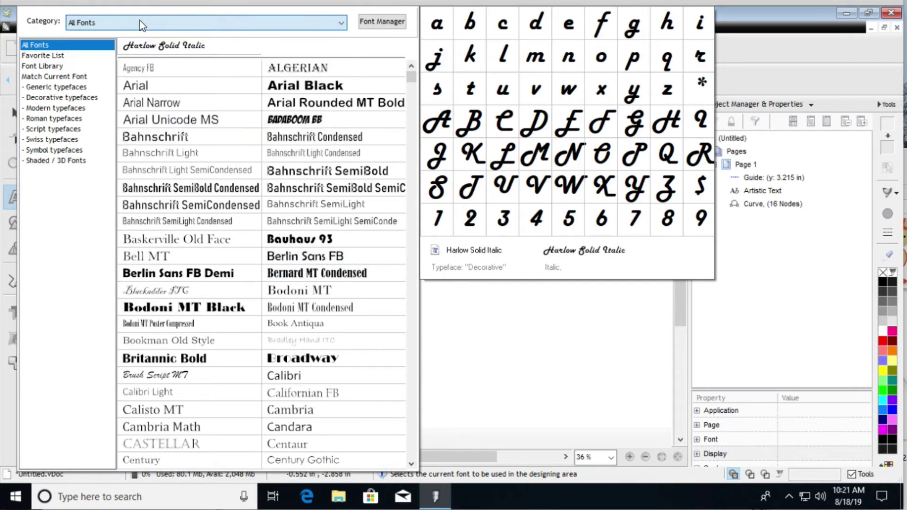
scroll(276, 336, down, 5)
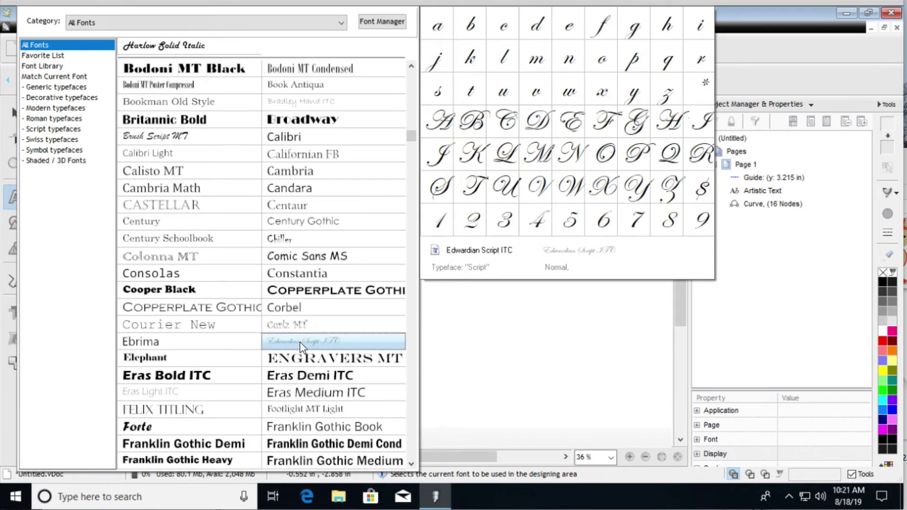
scroll(301, 346, down, 2)
scroll(301, 347, down, 1)
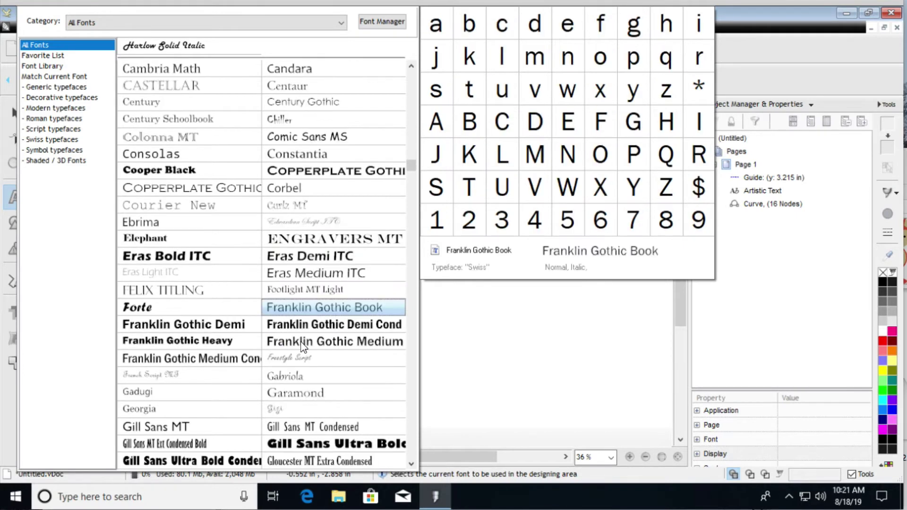
click(296, 360)
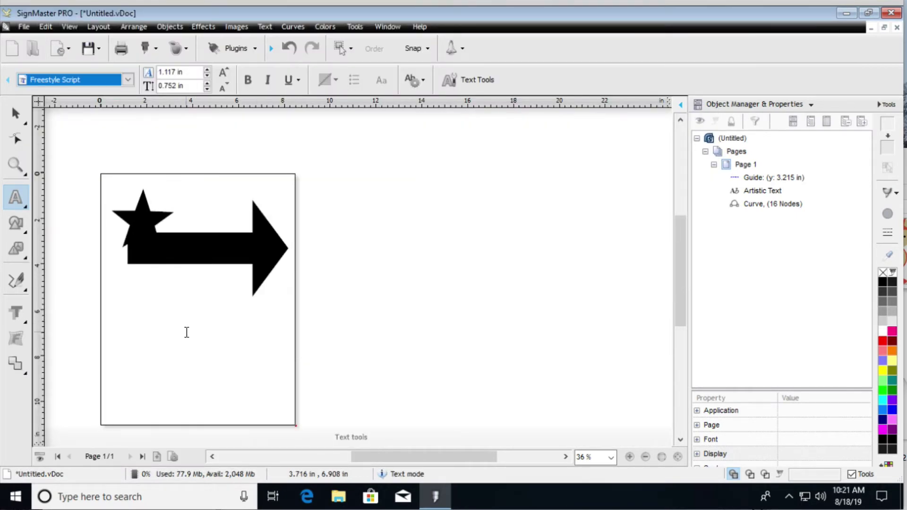
Type 'Hello' below the shape, enlarge it to 6.328 × 3.280 in, and move it to x 1.086, y 6.581 in.
click(140, 346)
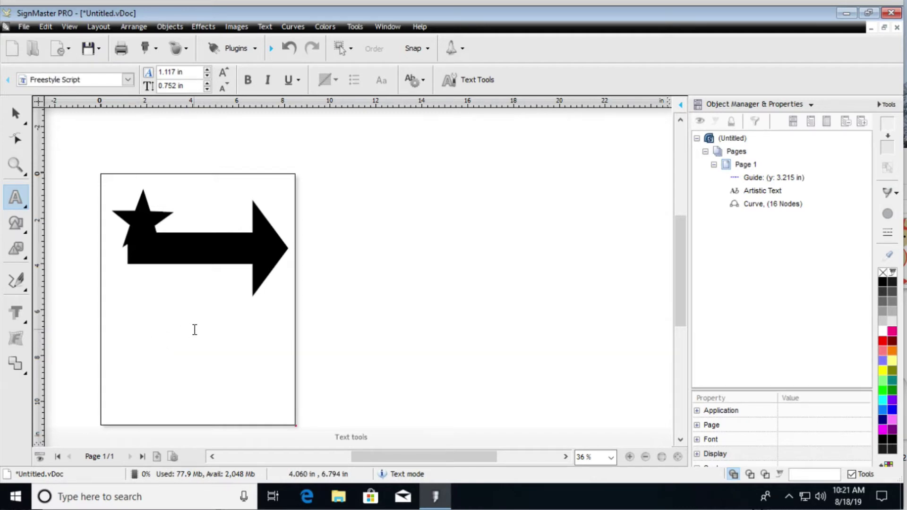
text(Hello)
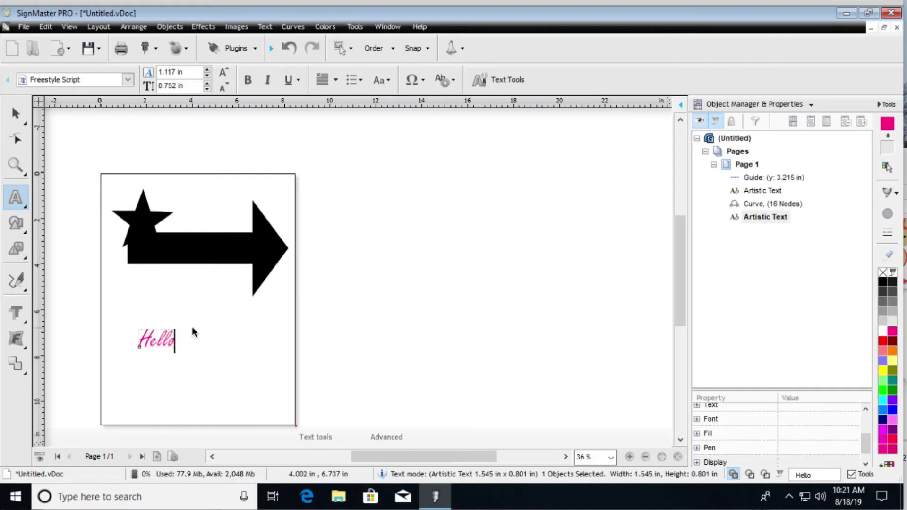
click(16, 116)
drag(182, 355, 293, 438)
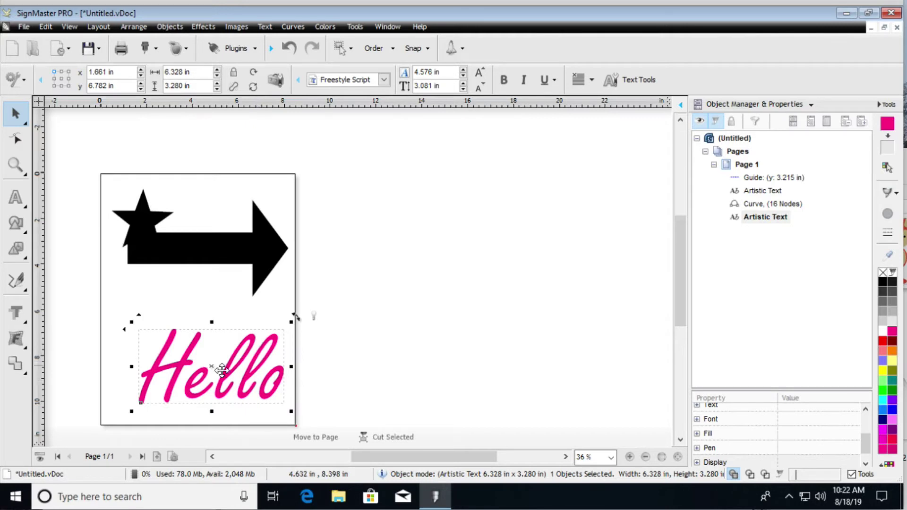
drag(181, 369, 169, 364)
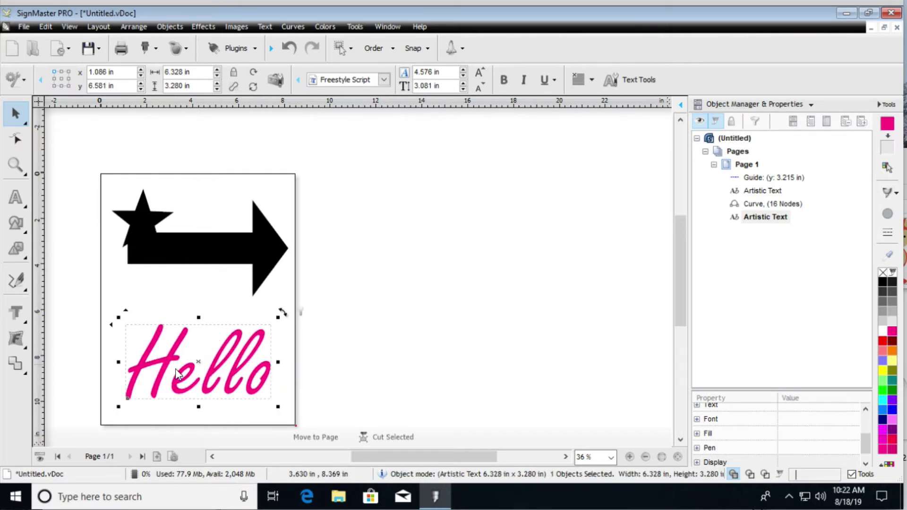
Open the Text Tools side panel with the advanced text settings.
click(639, 83)
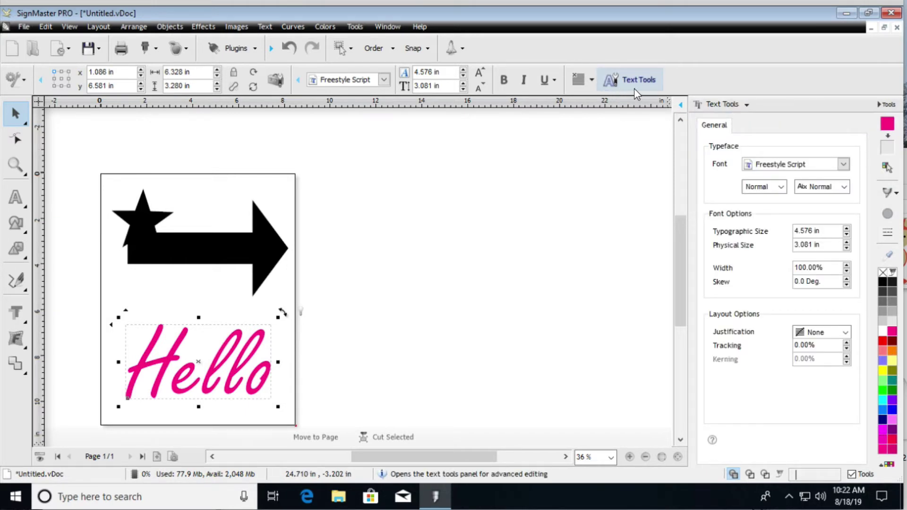
click(748, 105)
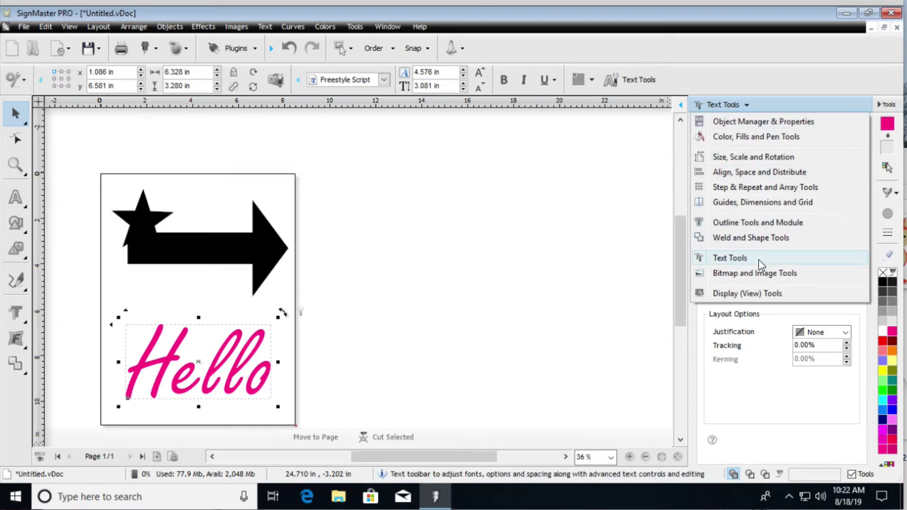
click(761, 265)
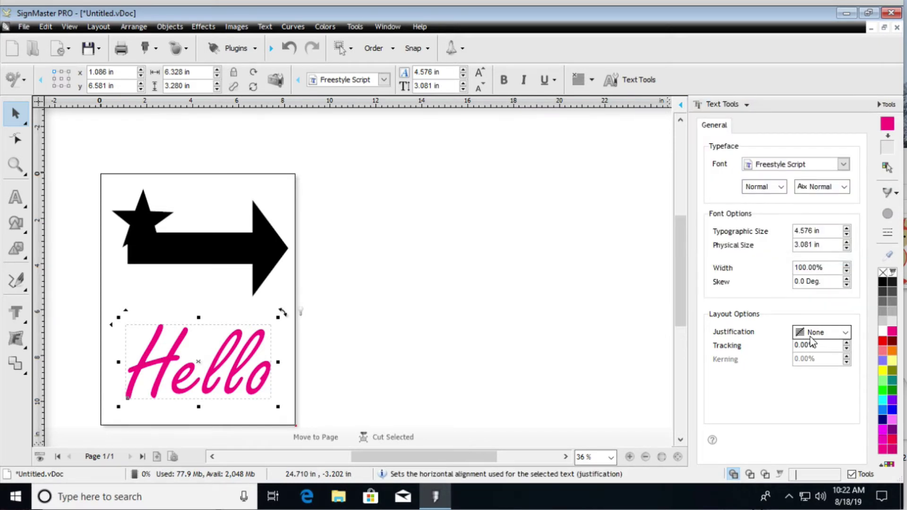
Set Hello's tracking to -10.00%, narrowing it to 4.700 in, then deselect it.
click(847, 349)
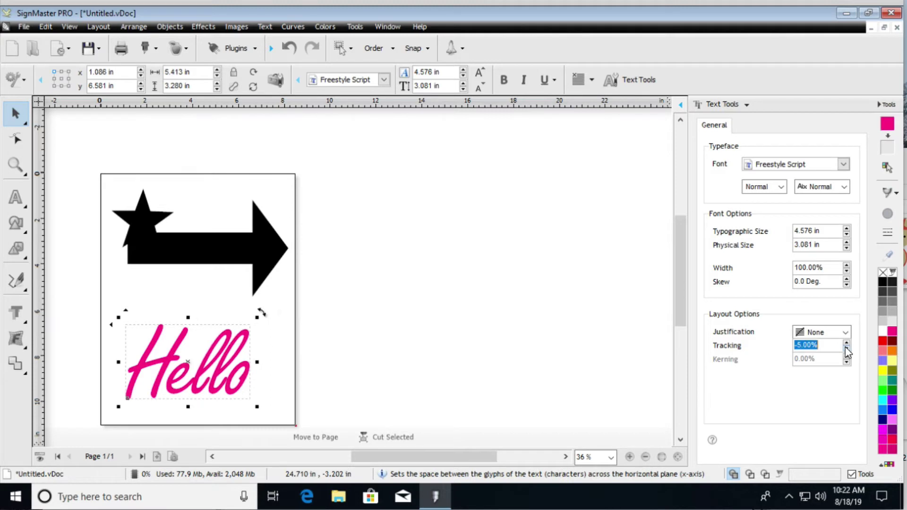
click(847, 347)
click(847, 347)
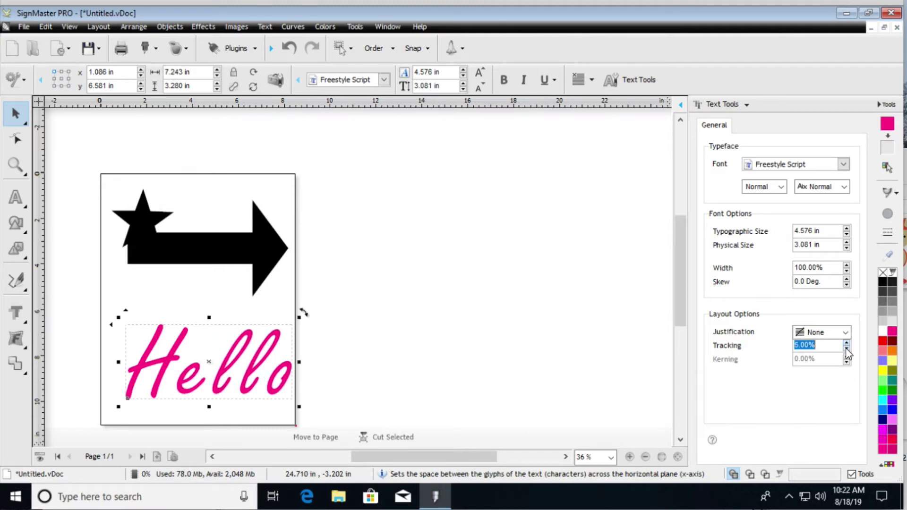
click(847, 350)
click(847, 349)
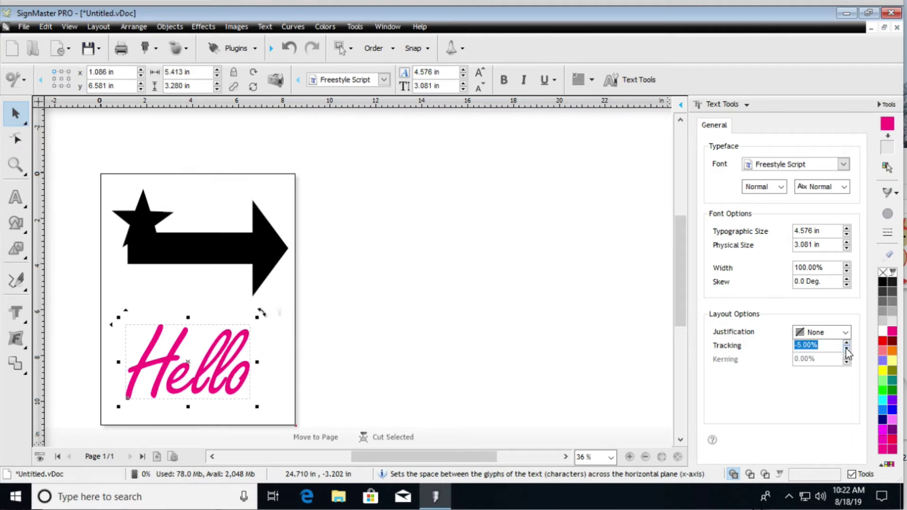
click(846, 348)
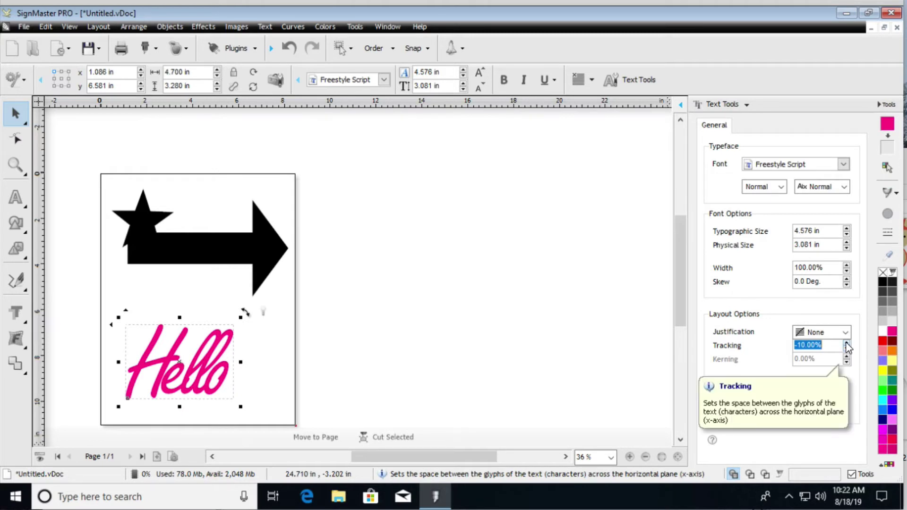
click(847, 346)
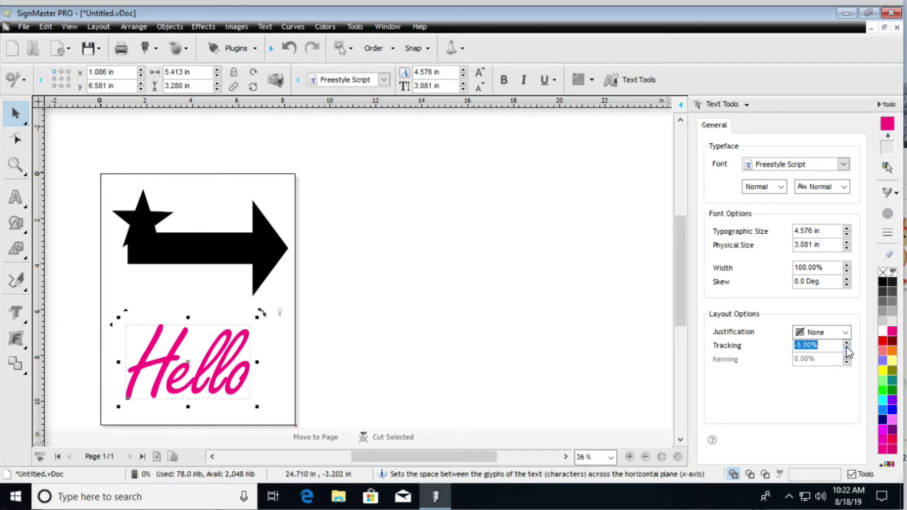
click(846, 350)
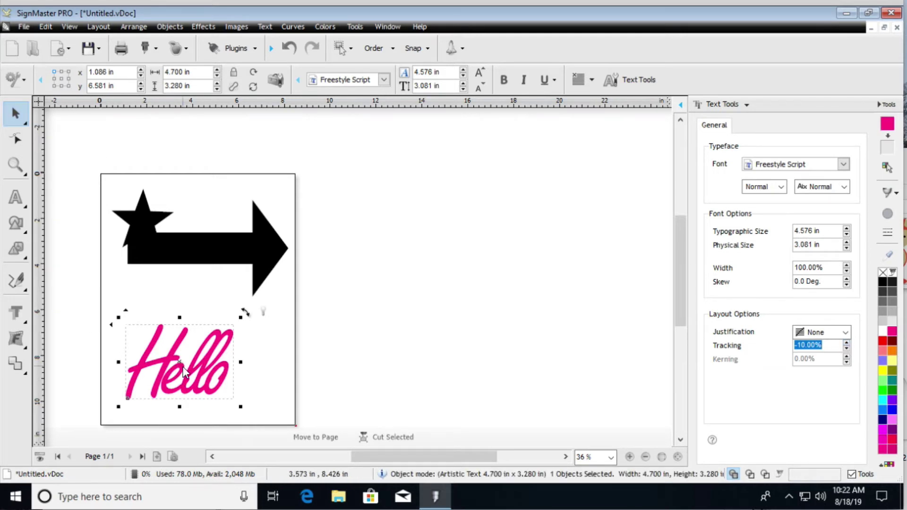
click(294, 361)
scroll(205, 382, up, 5)
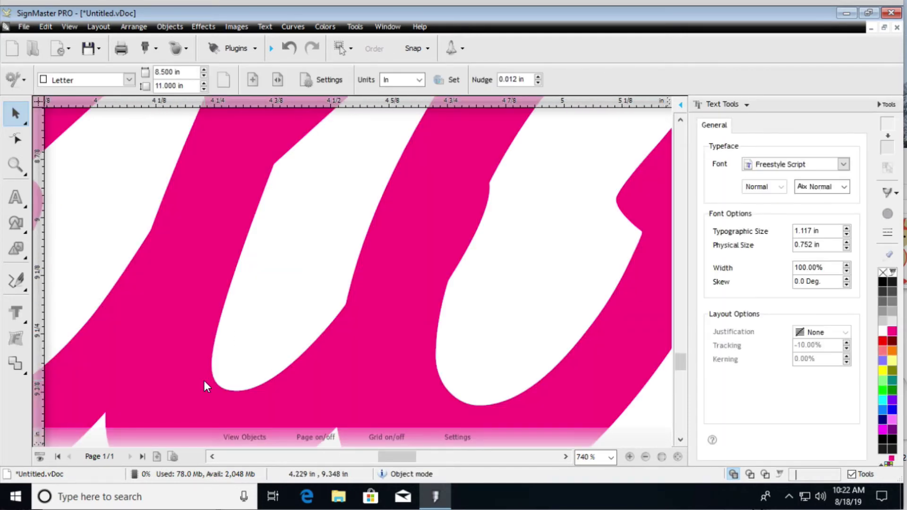
Switch the artwork to Wireframe view.
scroll(205, 381, down, 2)
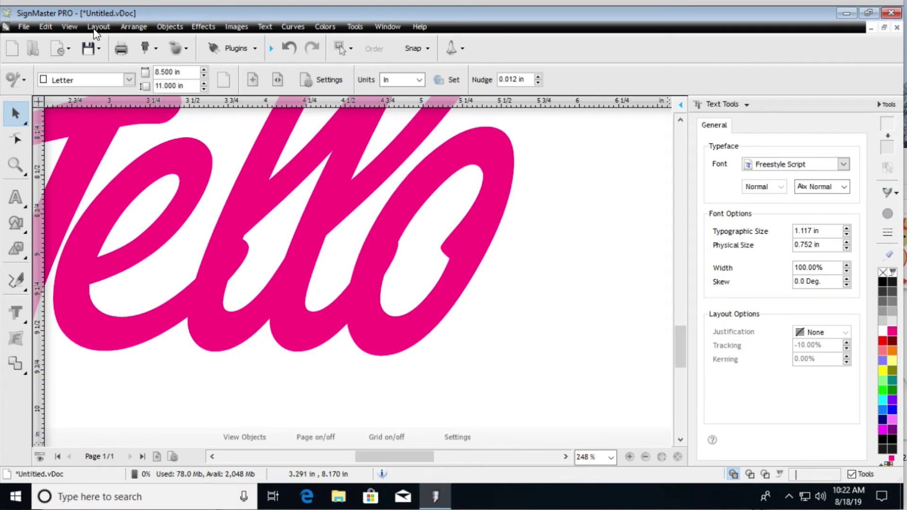
click(69, 27)
click(77, 41)
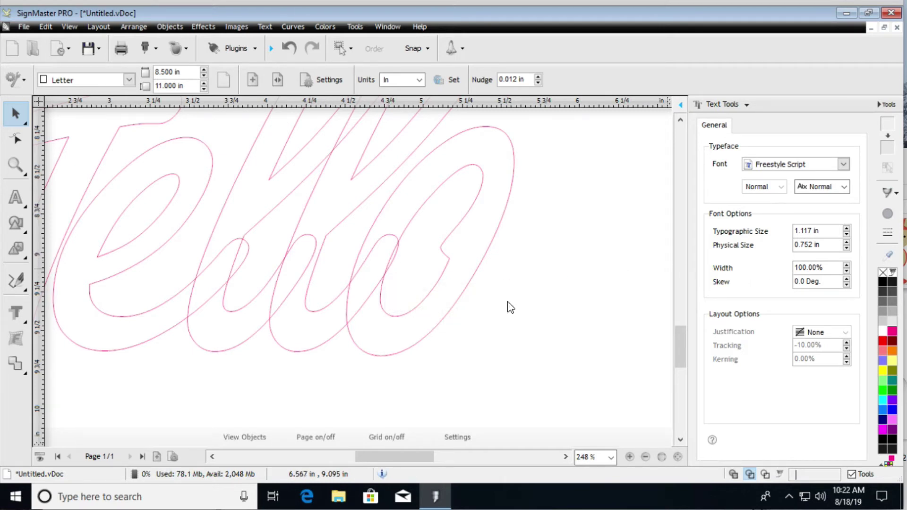
Raise Hello's tracking to -5.00%, widening it to 5.413 in, then deselect it.
click(352, 310)
click(848, 344)
click(848, 344)
click(848, 344)
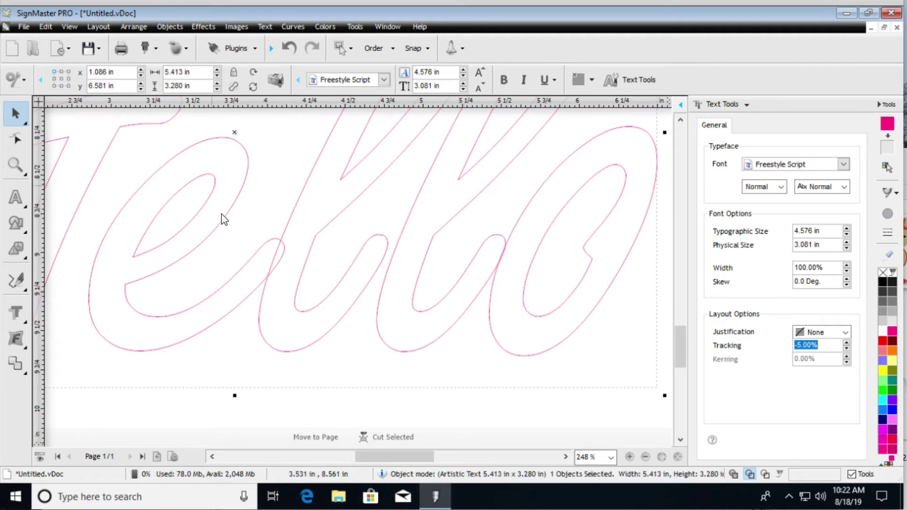
click(298, 317)
scroll(302, 307, down, 4)
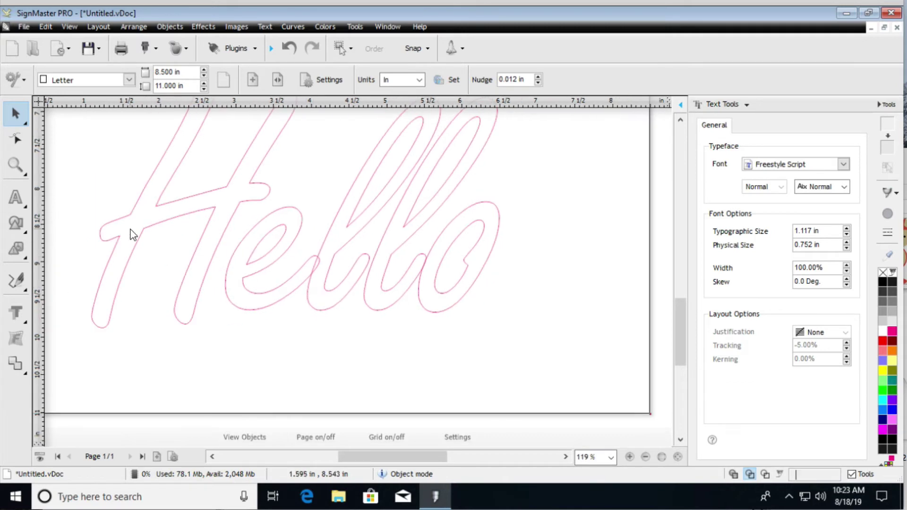
Convert the Hello text to curves using the right-click Convert to > Curves command.
click(227, 218)
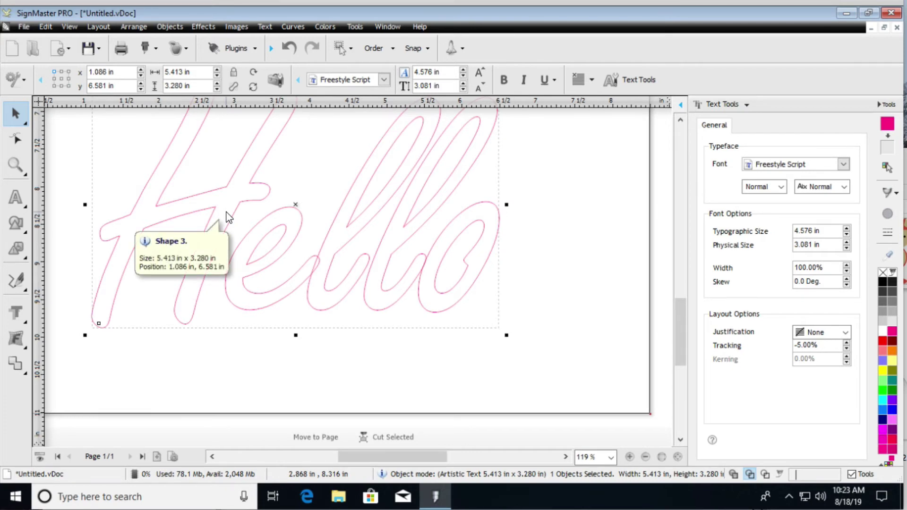
right_click(224, 188)
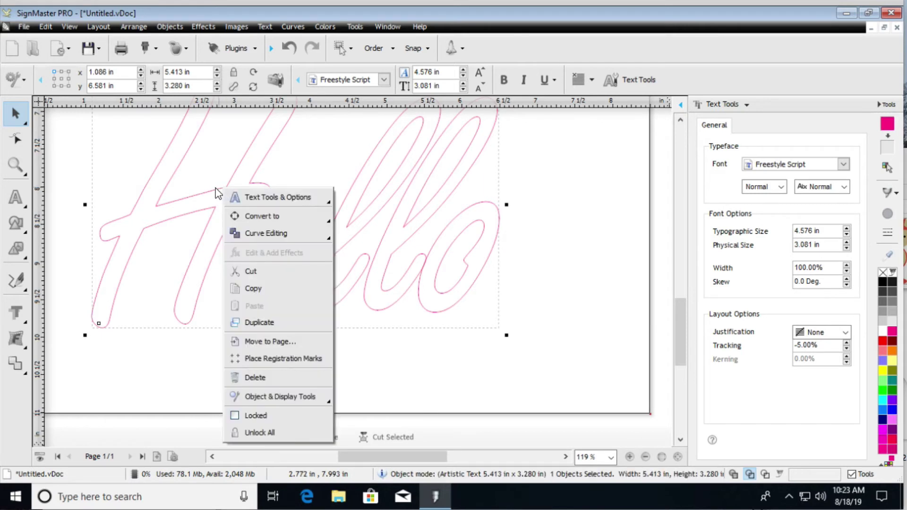
mouse_move(279, 221)
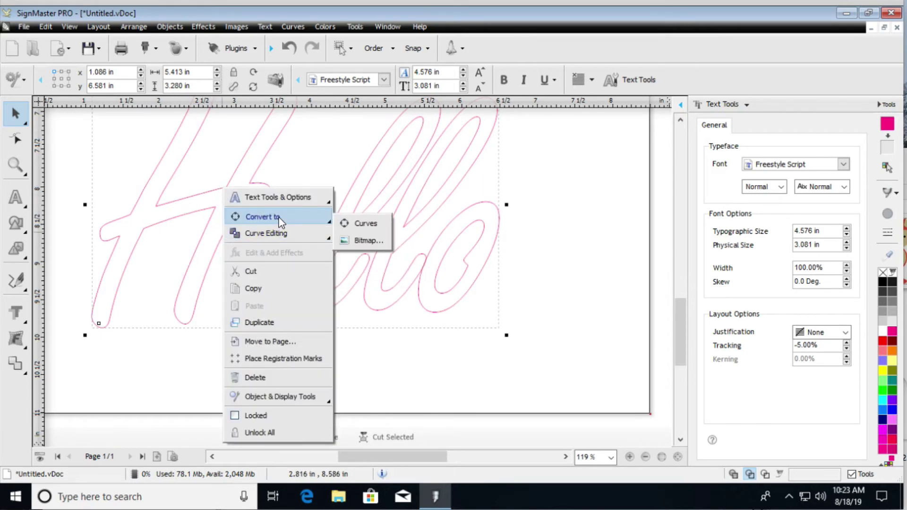
click(363, 224)
click(534, 213)
right_click(469, 228)
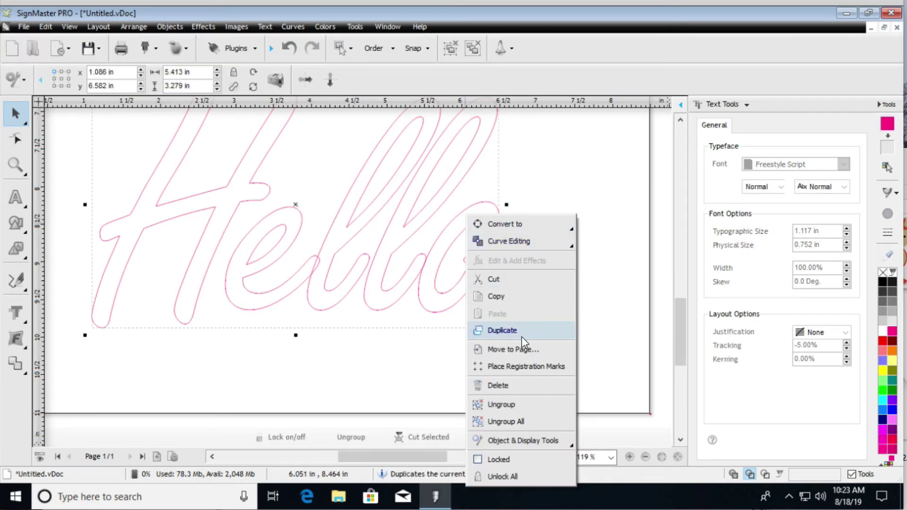
Split Hello into separate letter curves and trial-nudge the selected 'llo' letters.
click(529, 404)
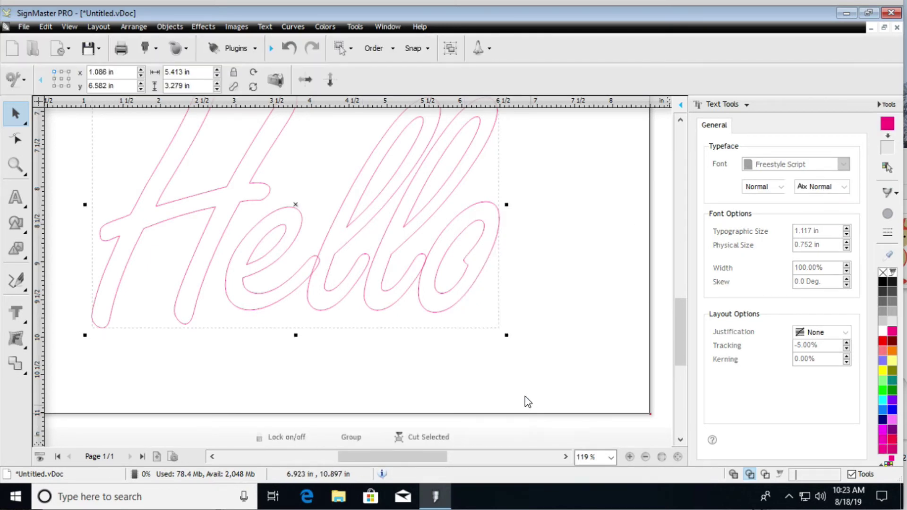
click(486, 265)
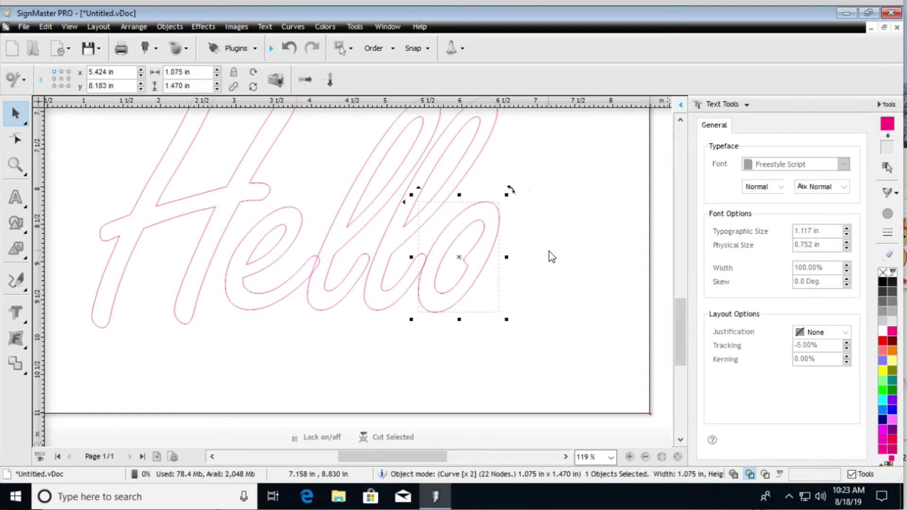
click(499, 300)
click(477, 284)
shift+click(409, 272)
shift+click(316, 297)
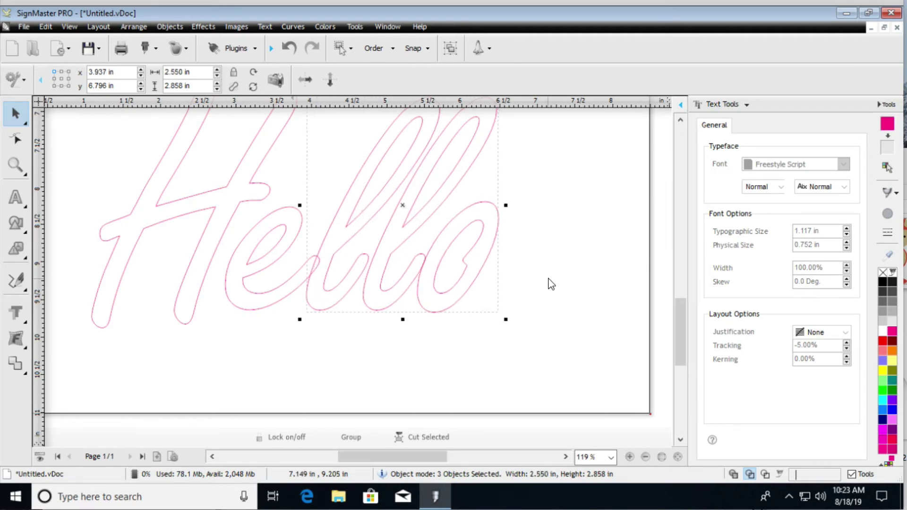
key(Right)
key(Right)
key(Right)
key(Right)
key(Right)
key(Right)
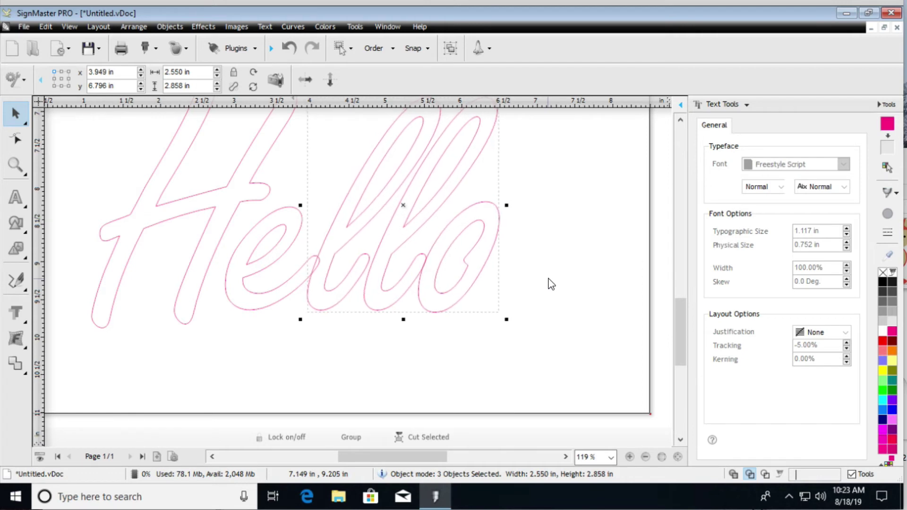
key(Left)
key(Left)
key(Left)
key(Left)
key(Left)
key(Left)
key(Left)
key(Left)
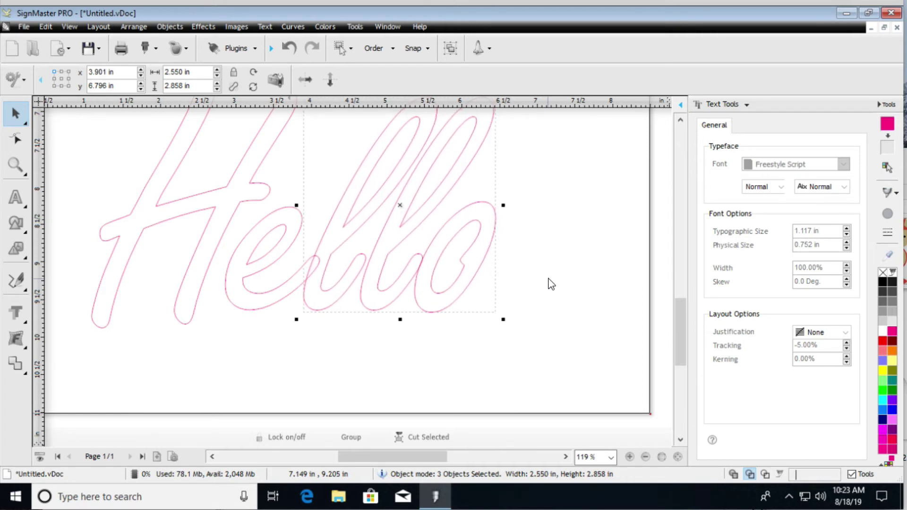
key(Right)
key(Right)
key(Right)
key(Right)
key(Right)
key(Right)
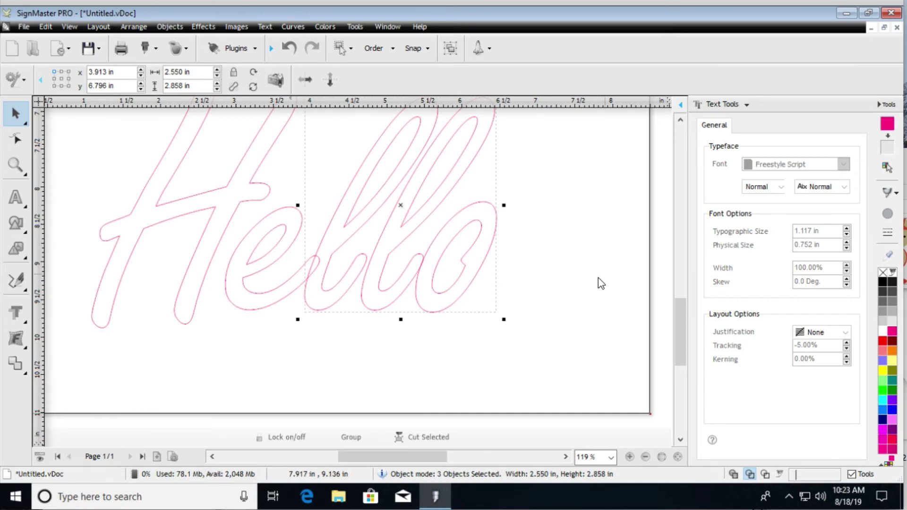
click(591, 290)
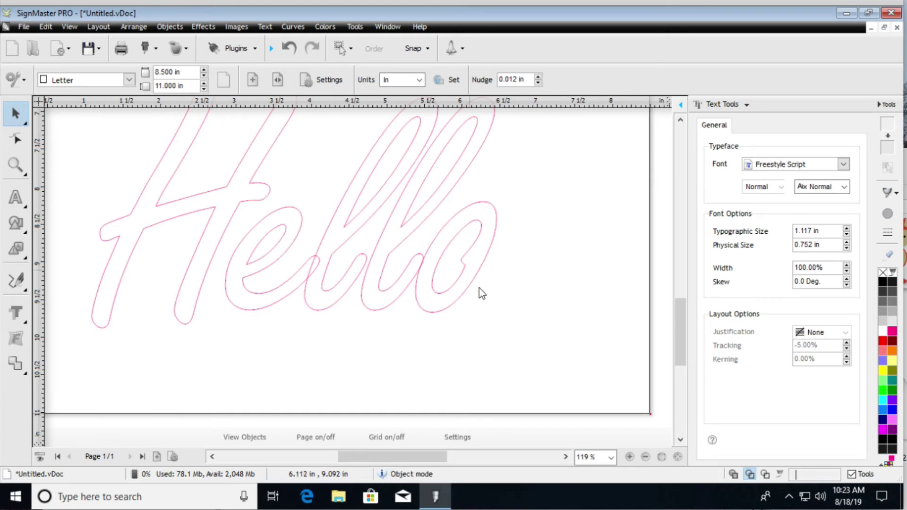
Nudge the o left toward the second l, undoing an accidental drag of the l.
click(466, 299)
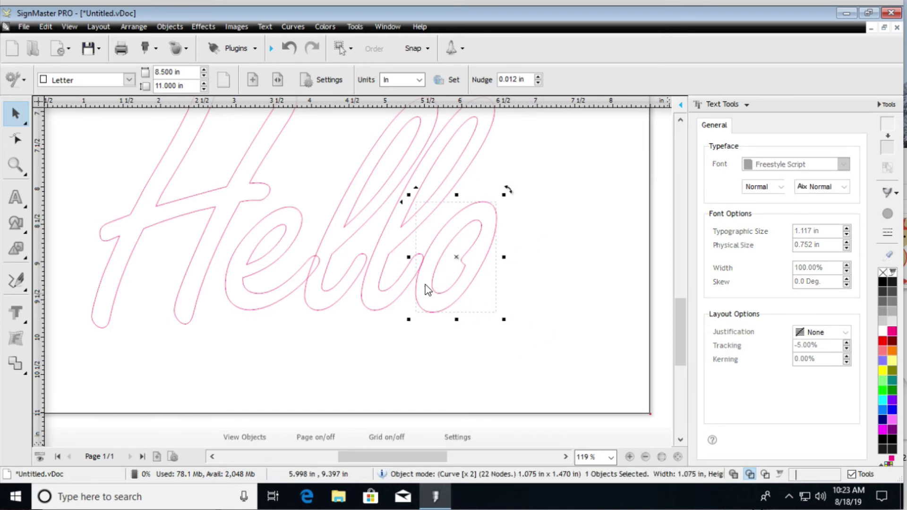
key(Left)
key(Left)
key(Left)
key(Left)
key(Left)
key(Left)
key(Left)
key(Left)
key(Left)
key(Left)
click(376, 278)
drag(378, 285, 383, 287)
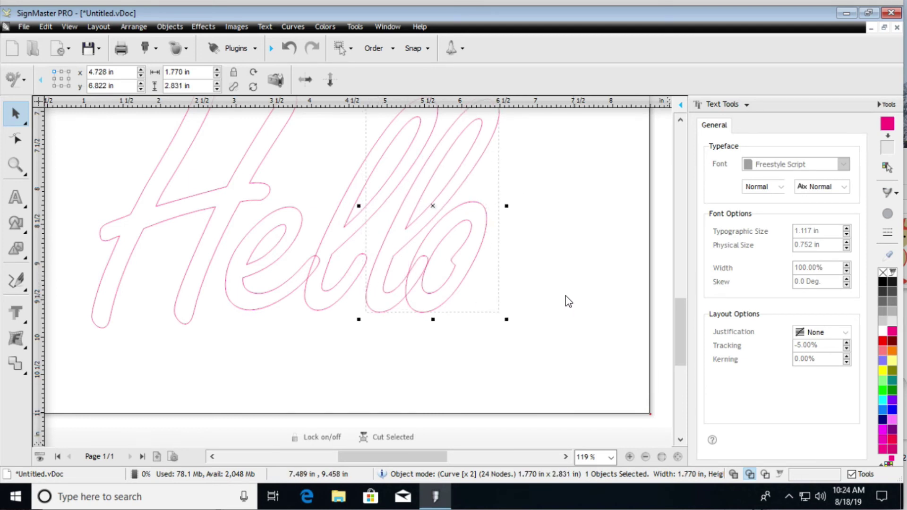
key(ctrl+z)
click(555, 284)
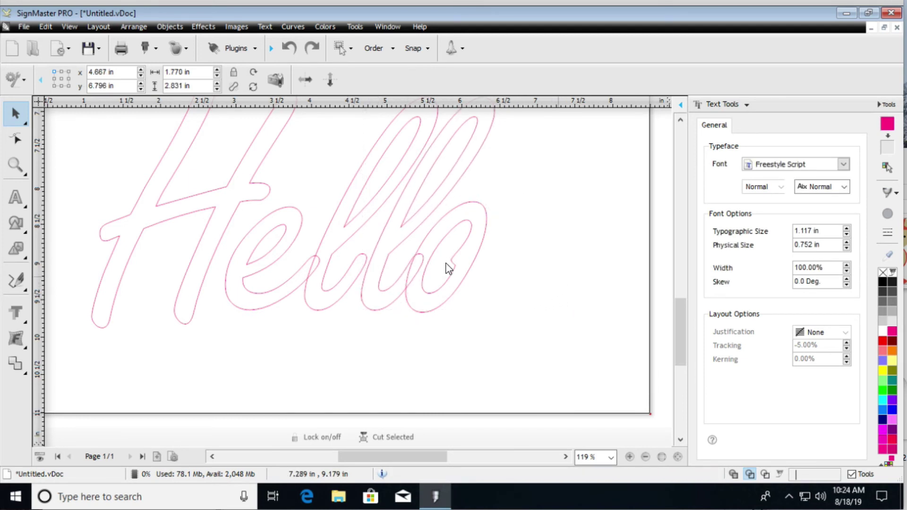
click(376, 271)
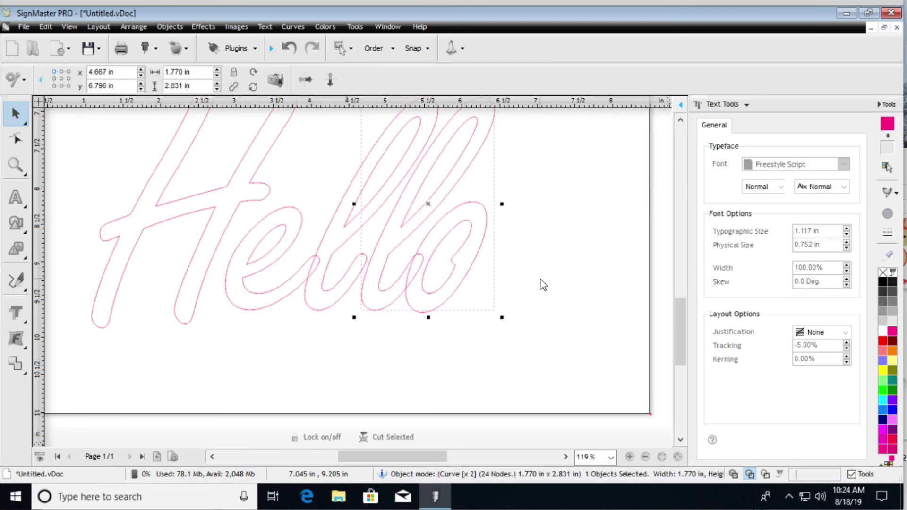
Nudge the second l and o left twice, then all of 'llo' left to x 3.817 in.
drag(528, 333, 334, 146)
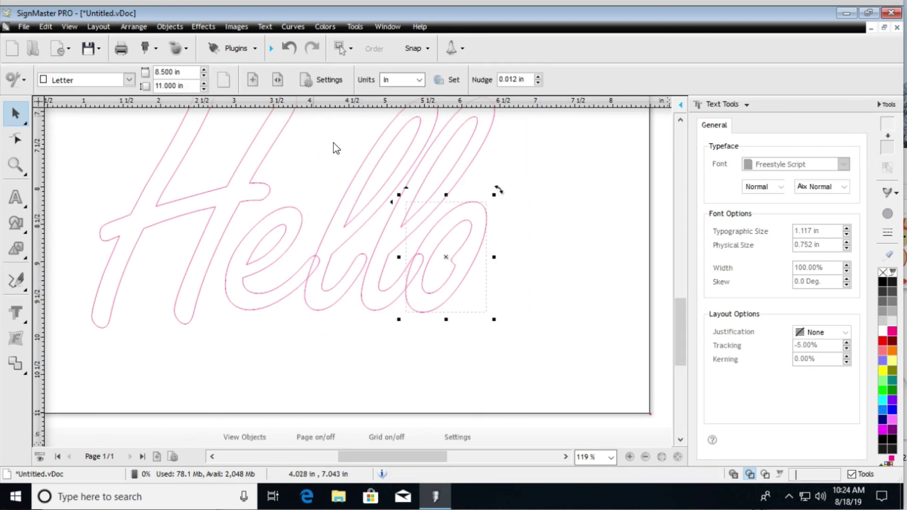
shift+click(387, 248)
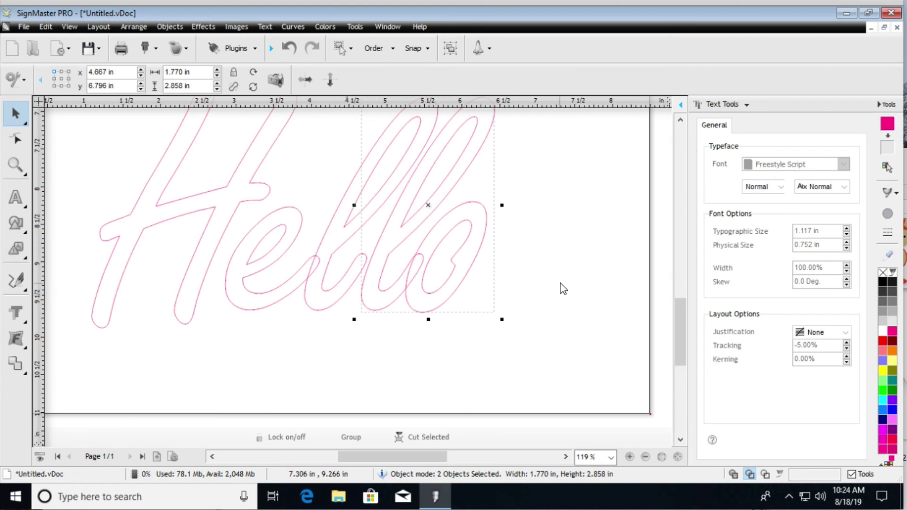
key(Left)
key(Left)
key(Left)
key(Left)
key(Left)
key(Left)
key(Left)
key(Left)
key(Left)
key(Left)
key(Left)
key(Left)
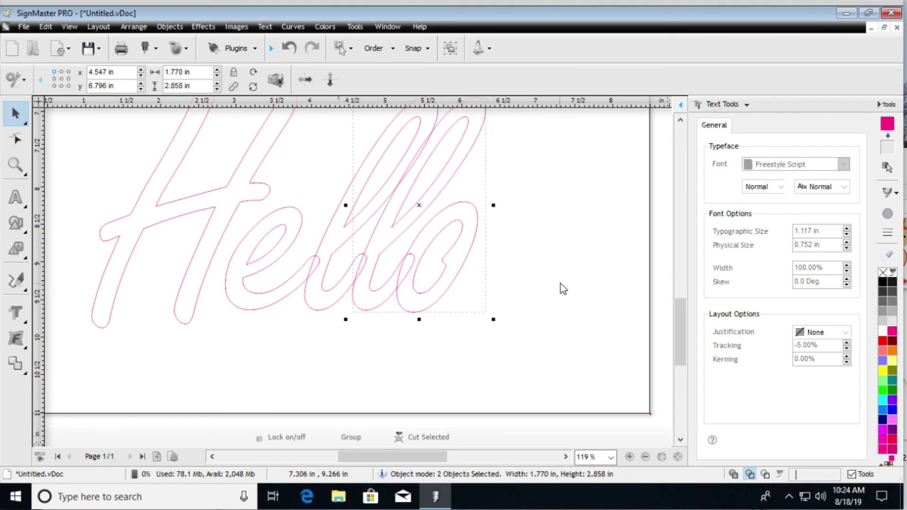
key(Left)
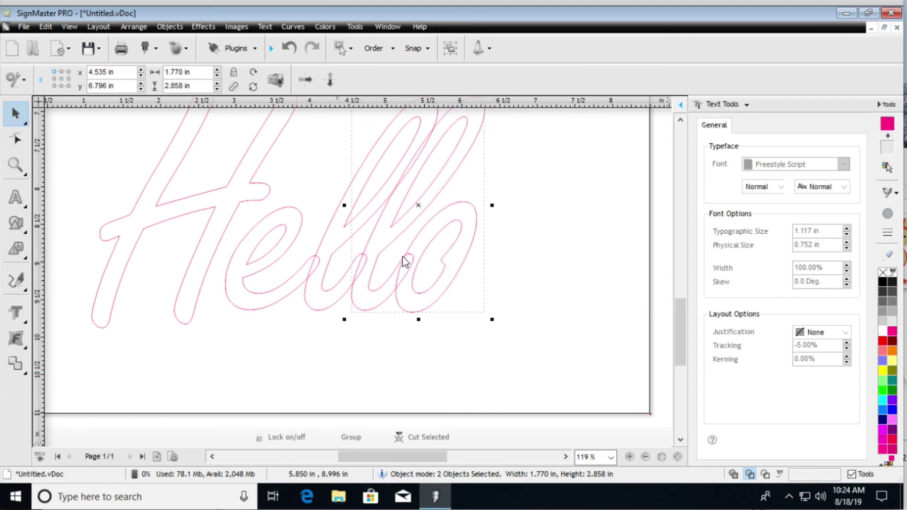
click(331, 234)
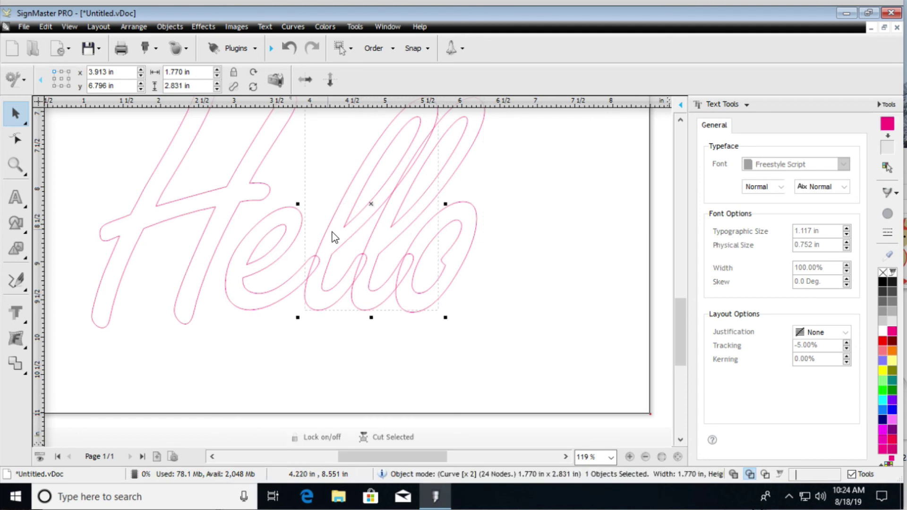
shift+click(469, 256)
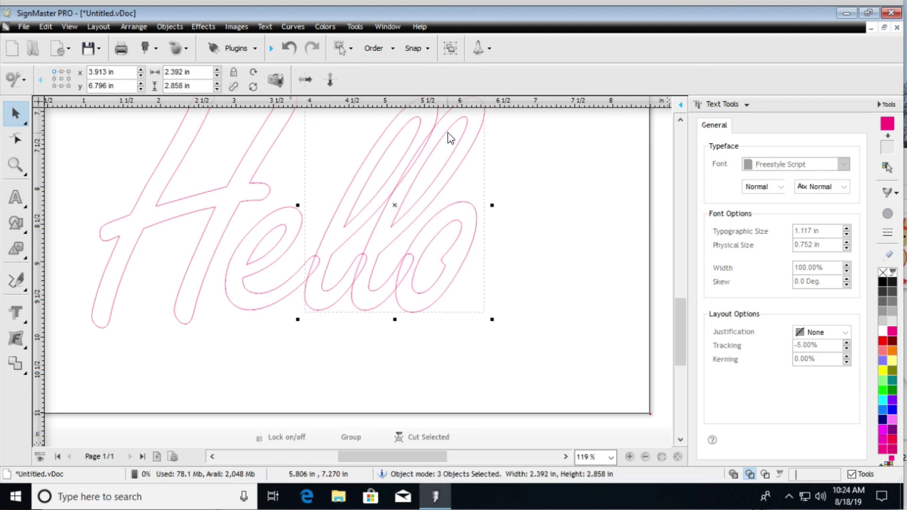
key(Left)
key(Left)
key(Left)
key(Left)
key(Left)
key(Left)
key(Left)
key(Left)
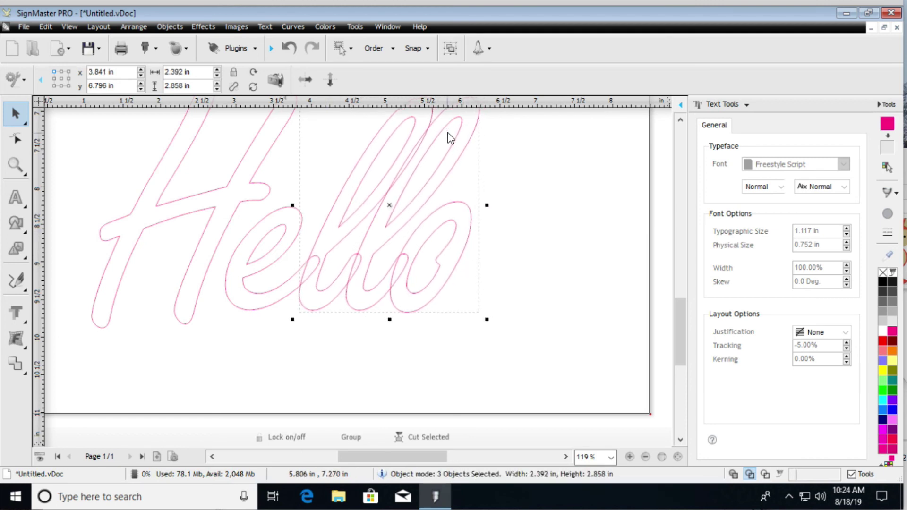
click(541, 221)
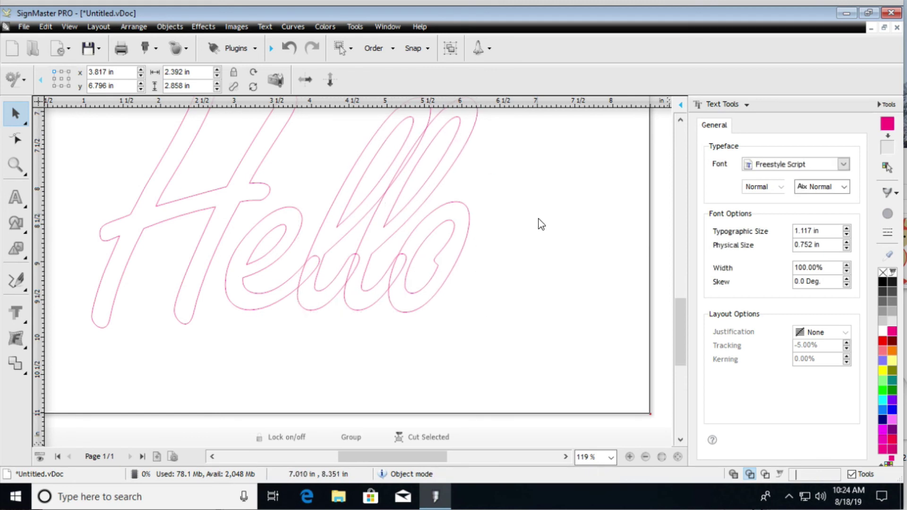
Marquee-select all the Hello letter curves and weld them into one outline.
scroll(424, 328, down, 5)
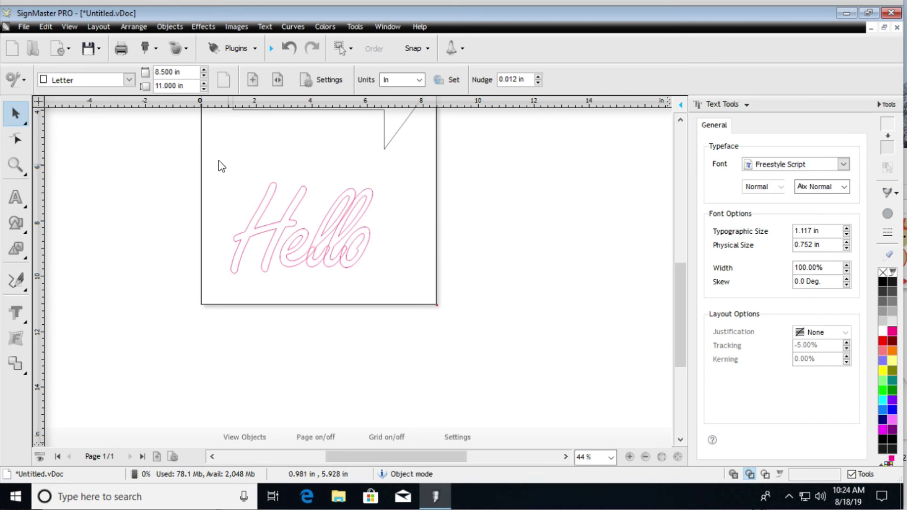
drag(212, 159, 441, 341)
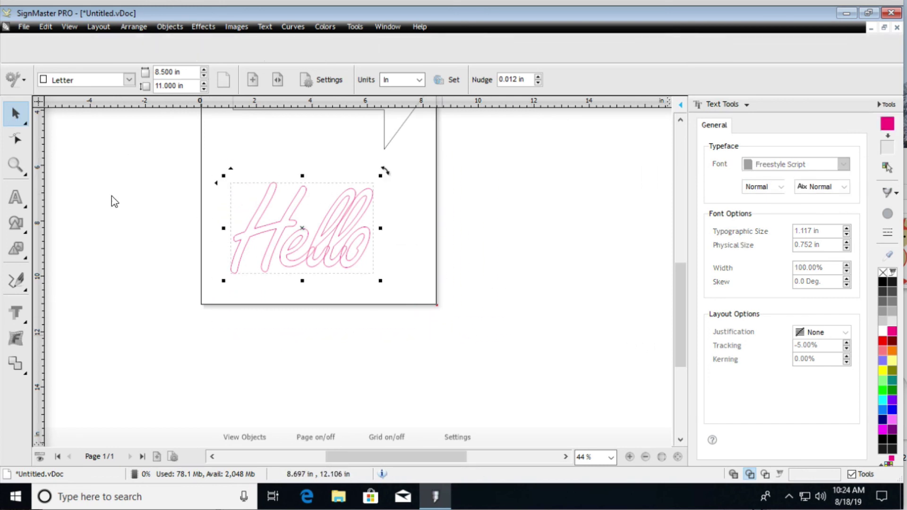
click(19, 364)
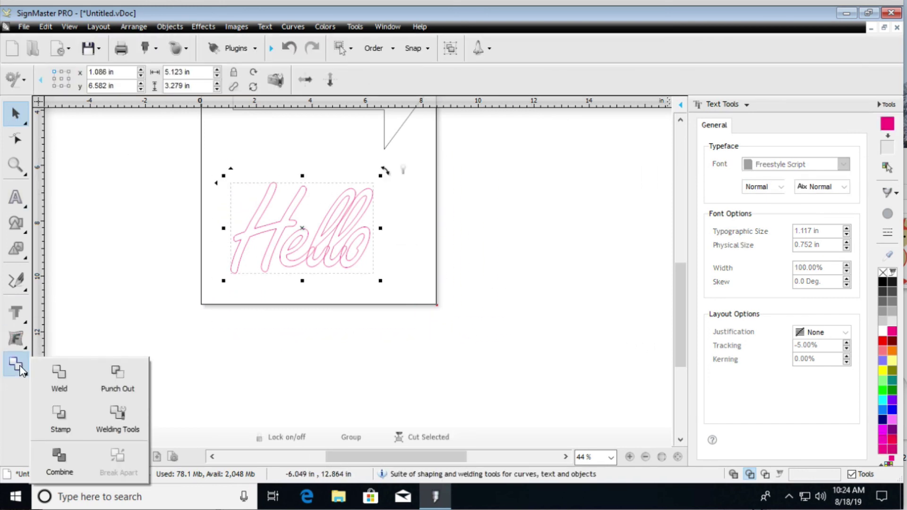
click(57, 375)
click(501, 226)
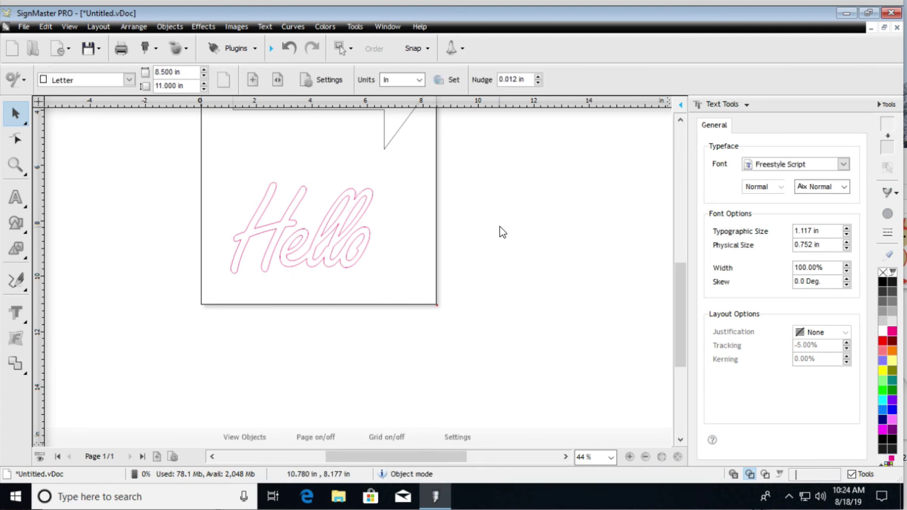
scroll(502, 231, down, 3)
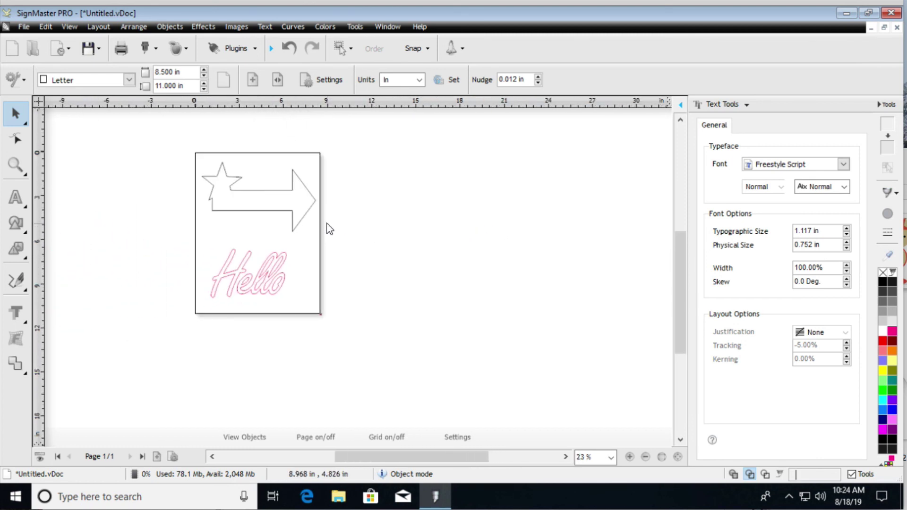